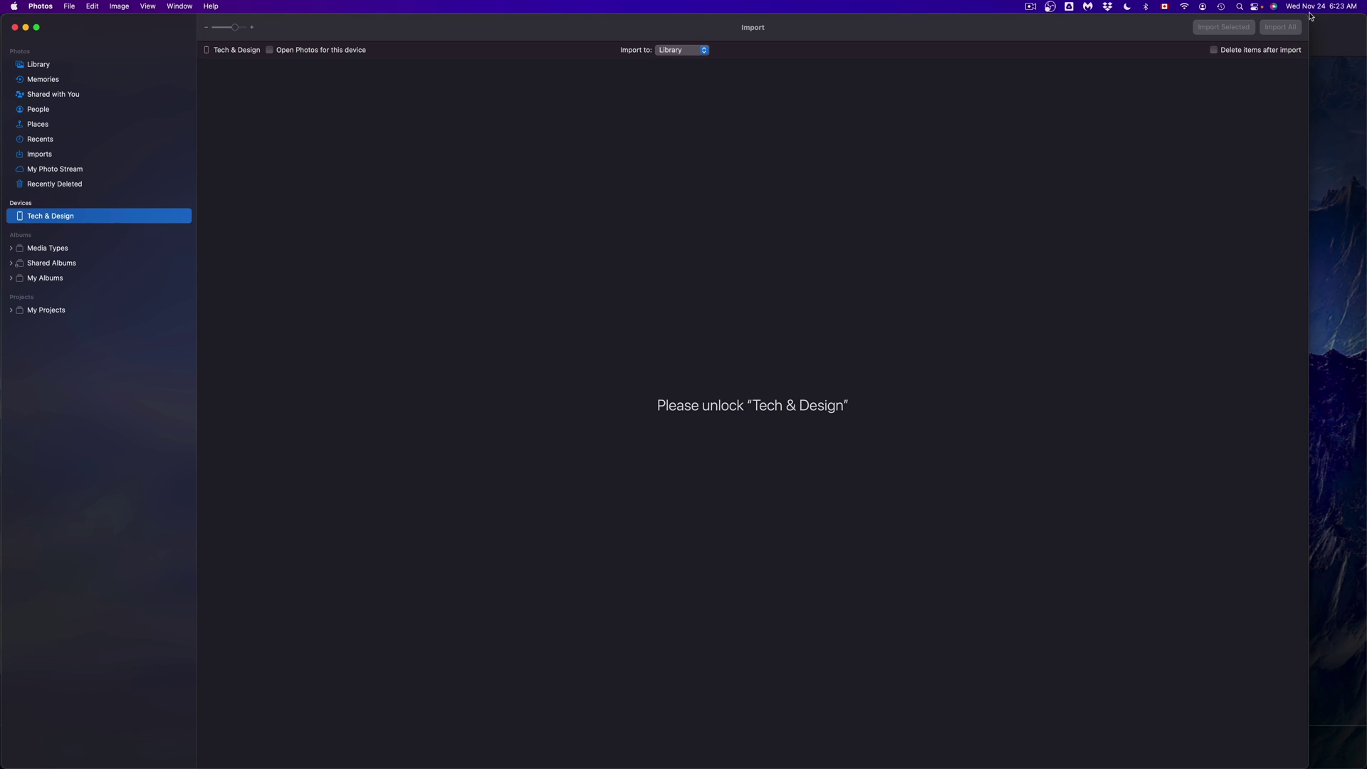
Widen the Photos window and turn on 'Delete items after import' for the iPhone.
{"action": "left_click_drag", "start_coordinate": [1309, 321], "coordinate": [1366, 320]}
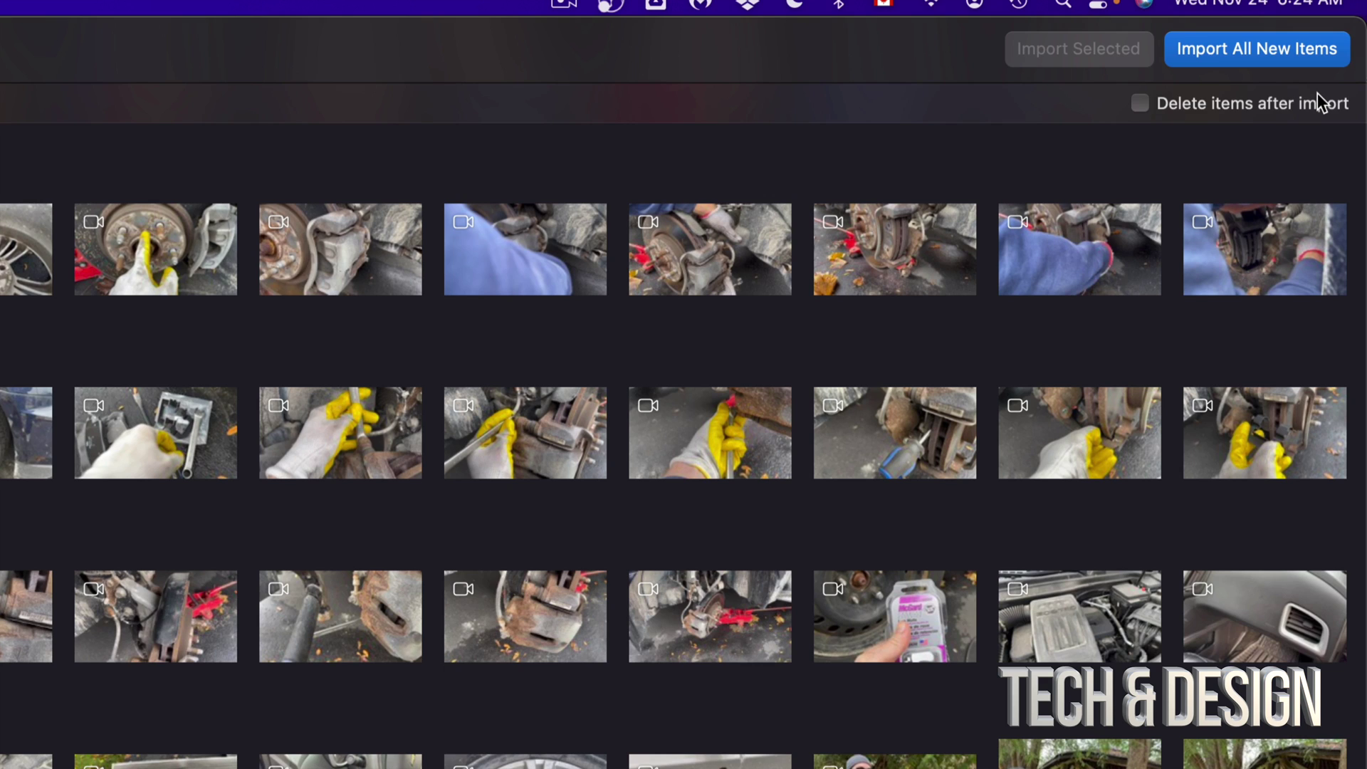
{"action": "left_click", "coordinate": [1141, 103]}
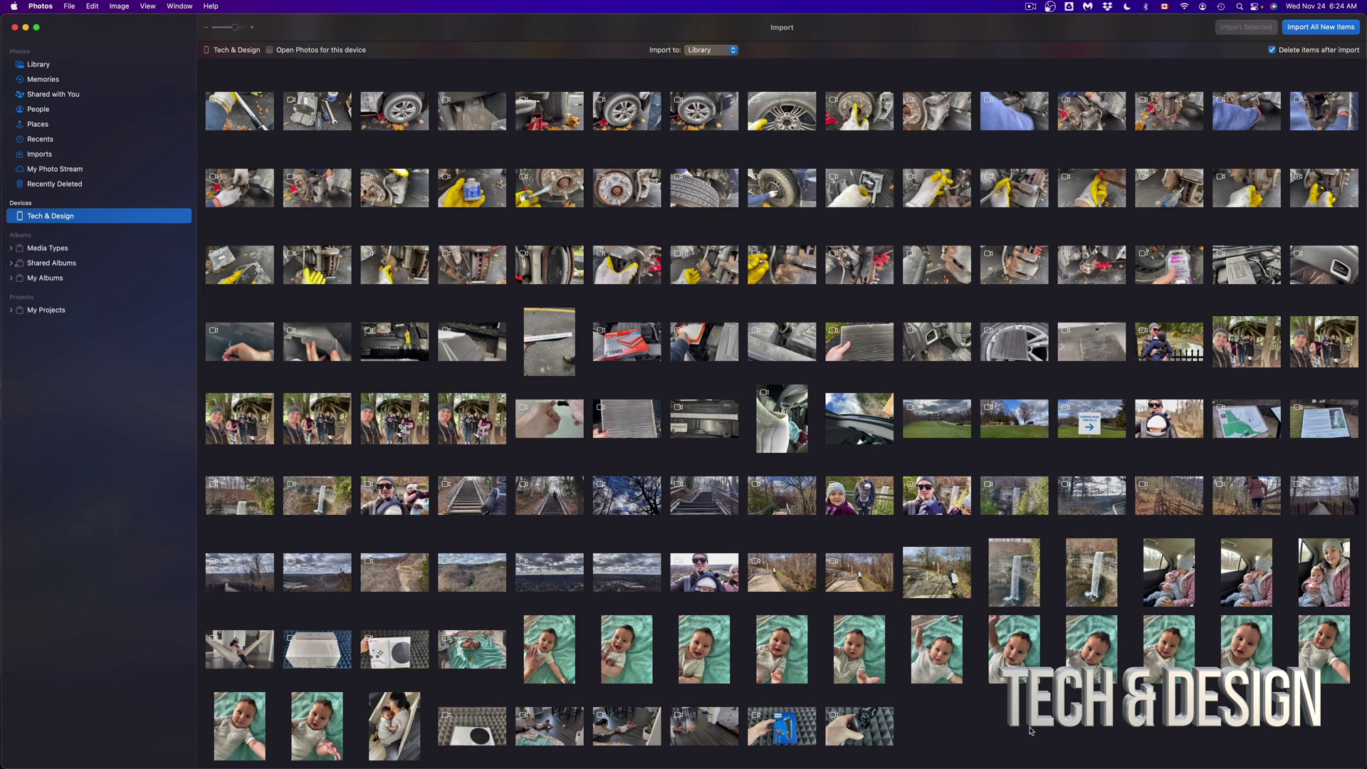
Select all 374 items in the iPhone's photo grid, then clear that selection.
{"action": "left_click", "coordinate": [994, 729]}
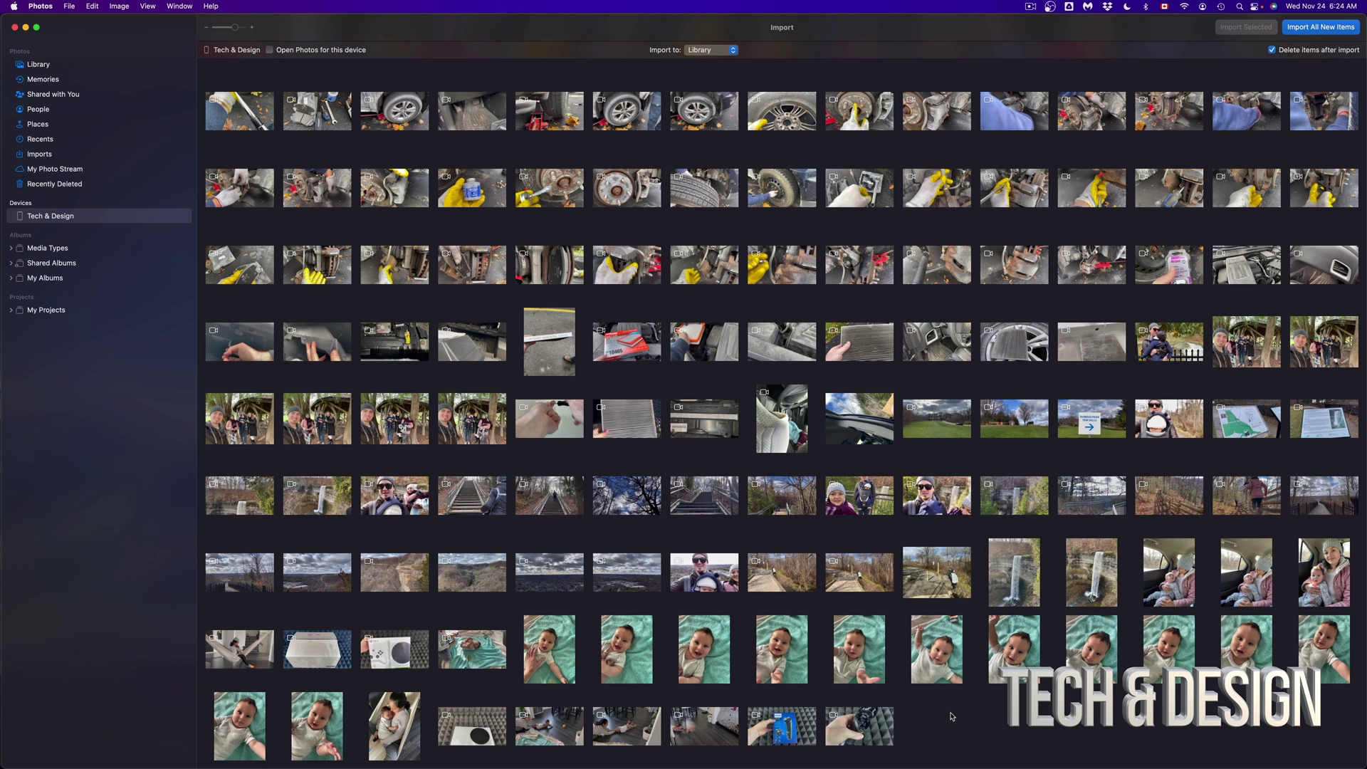
{"action": "key", "text": "super+a"}
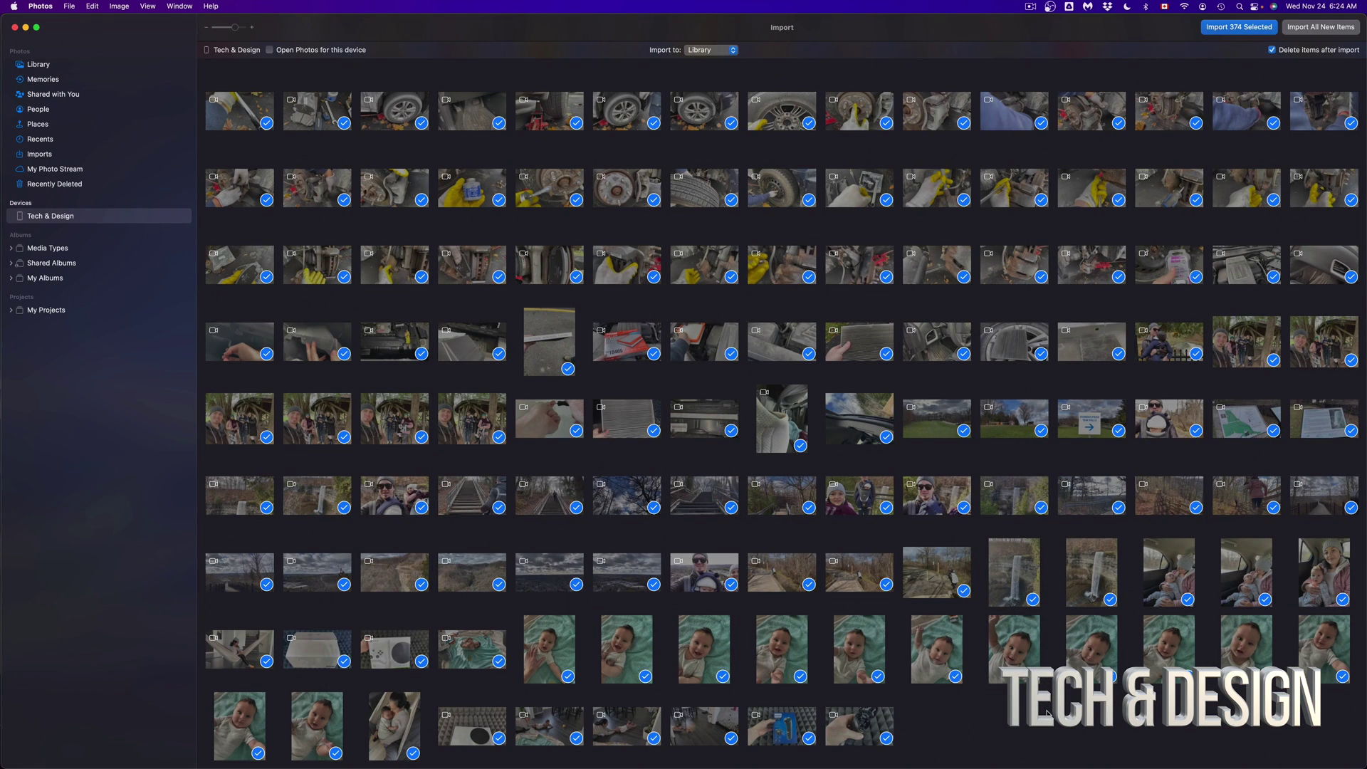
{"action": "left_click", "coordinate": [1046, 712]}
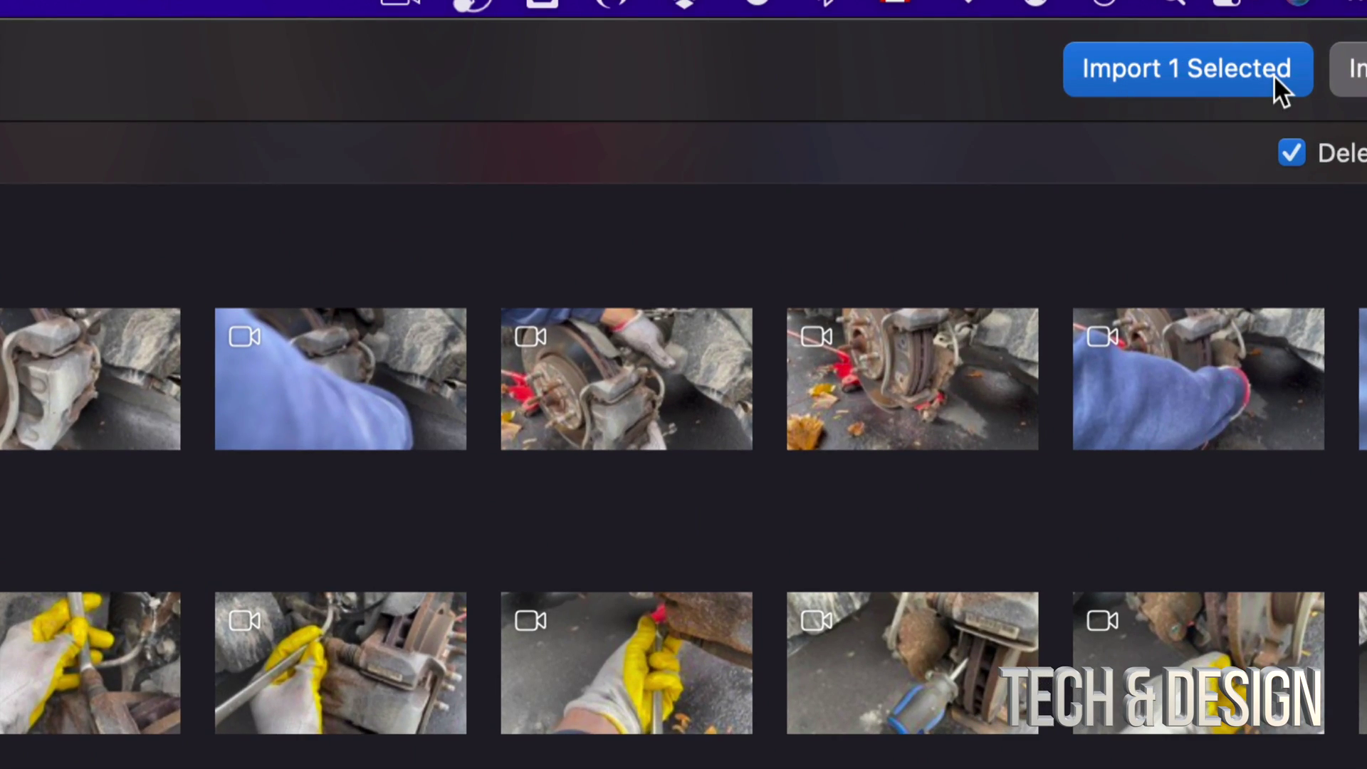
Import the single chosen item, then select six car-repair items, including the air-filter box photo.
{"action": "left_click", "coordinate": [1271, 75]}
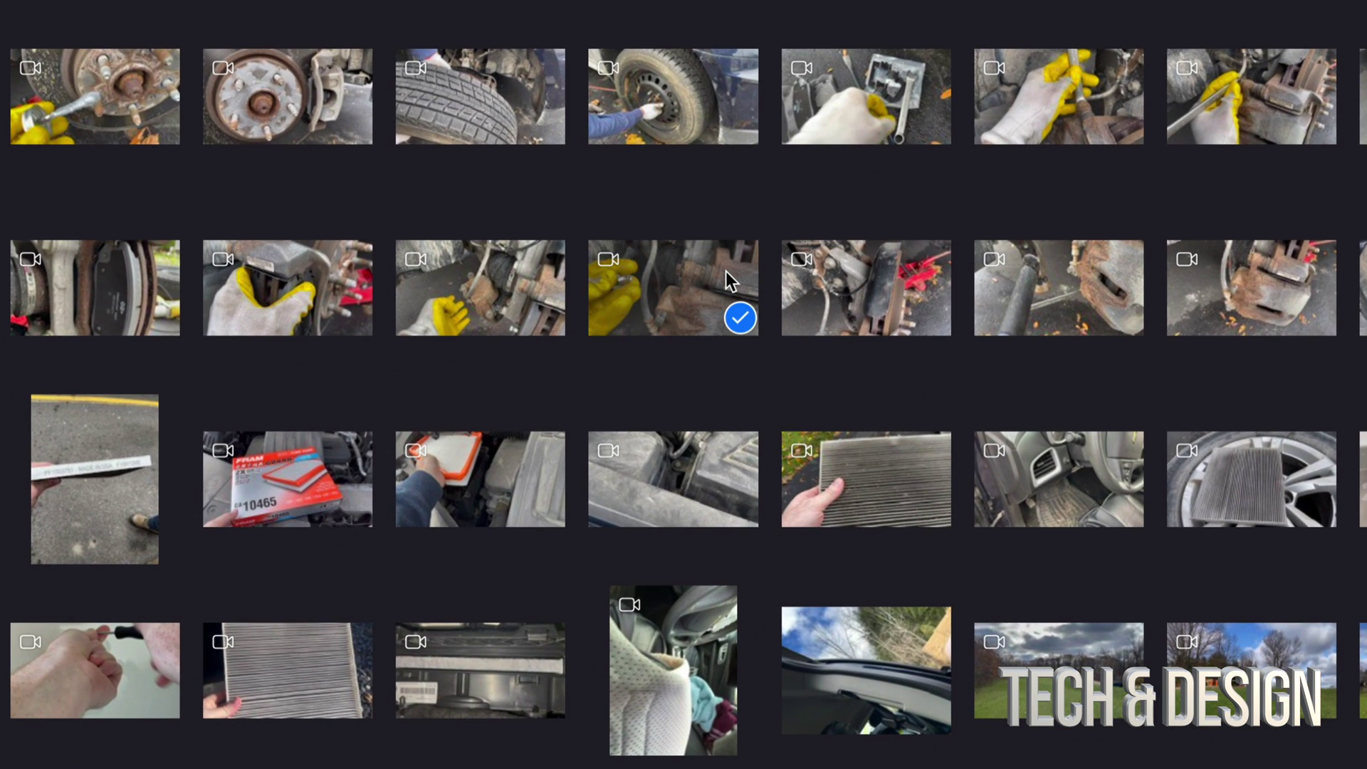
{"action": "left_click", "coordinate": [1197, 484], "text": "shift"}
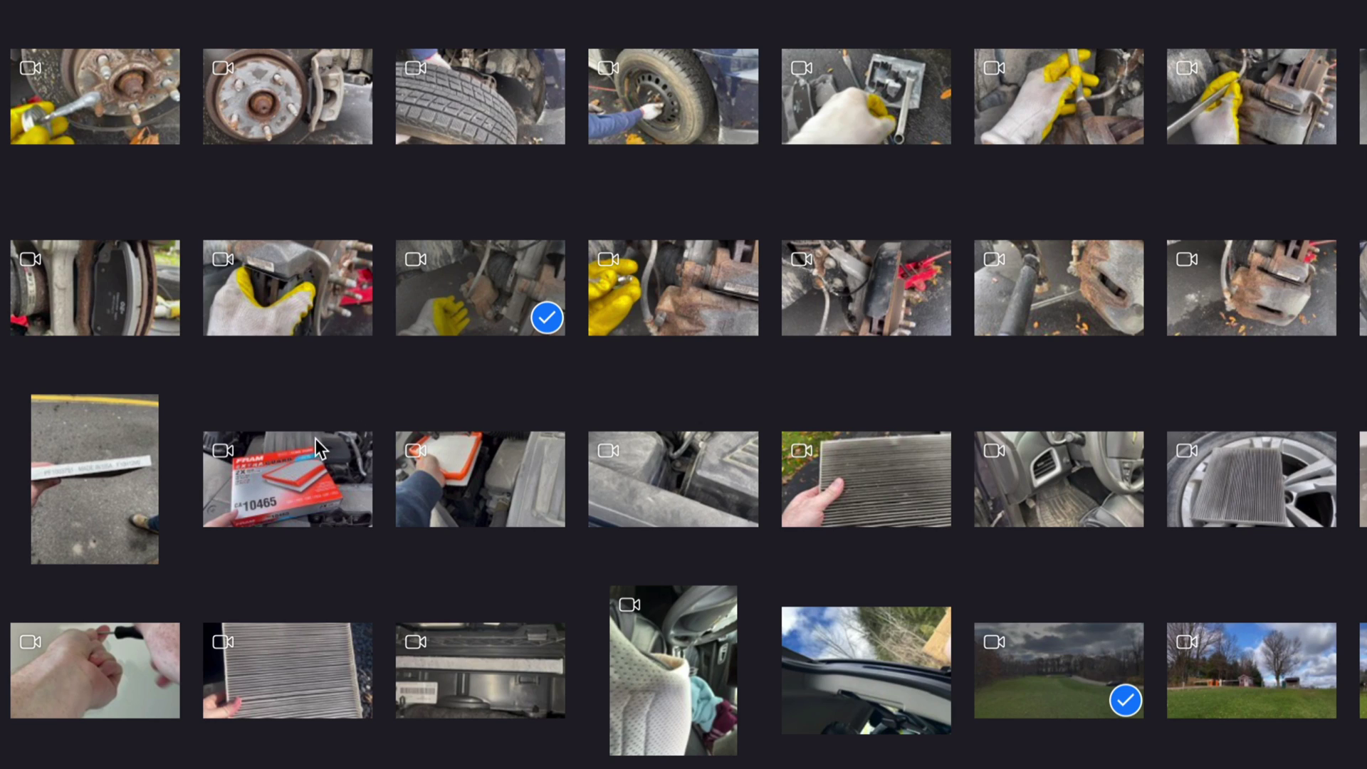
{"action": "left_click", "coordinate": [255, 472]}
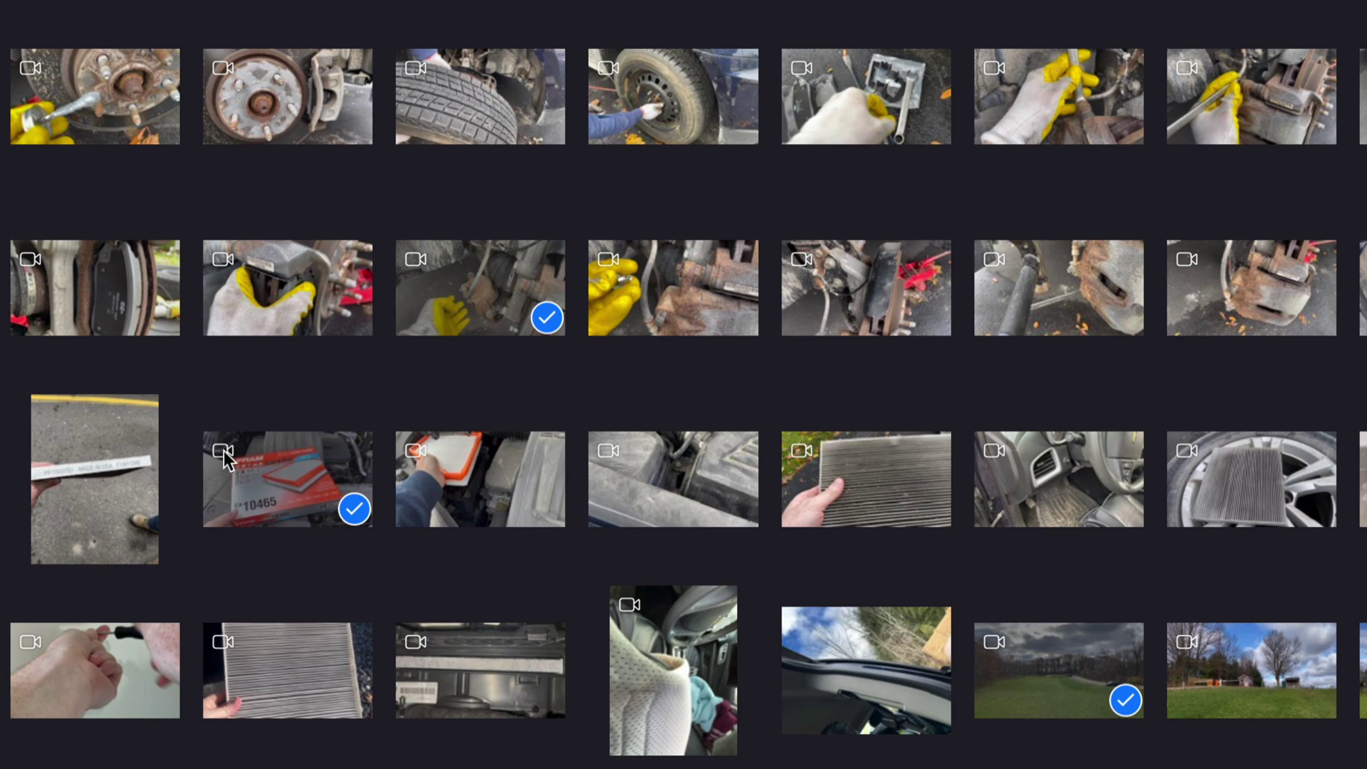
{"action": "left_click", "coordinate": [125, 463]}
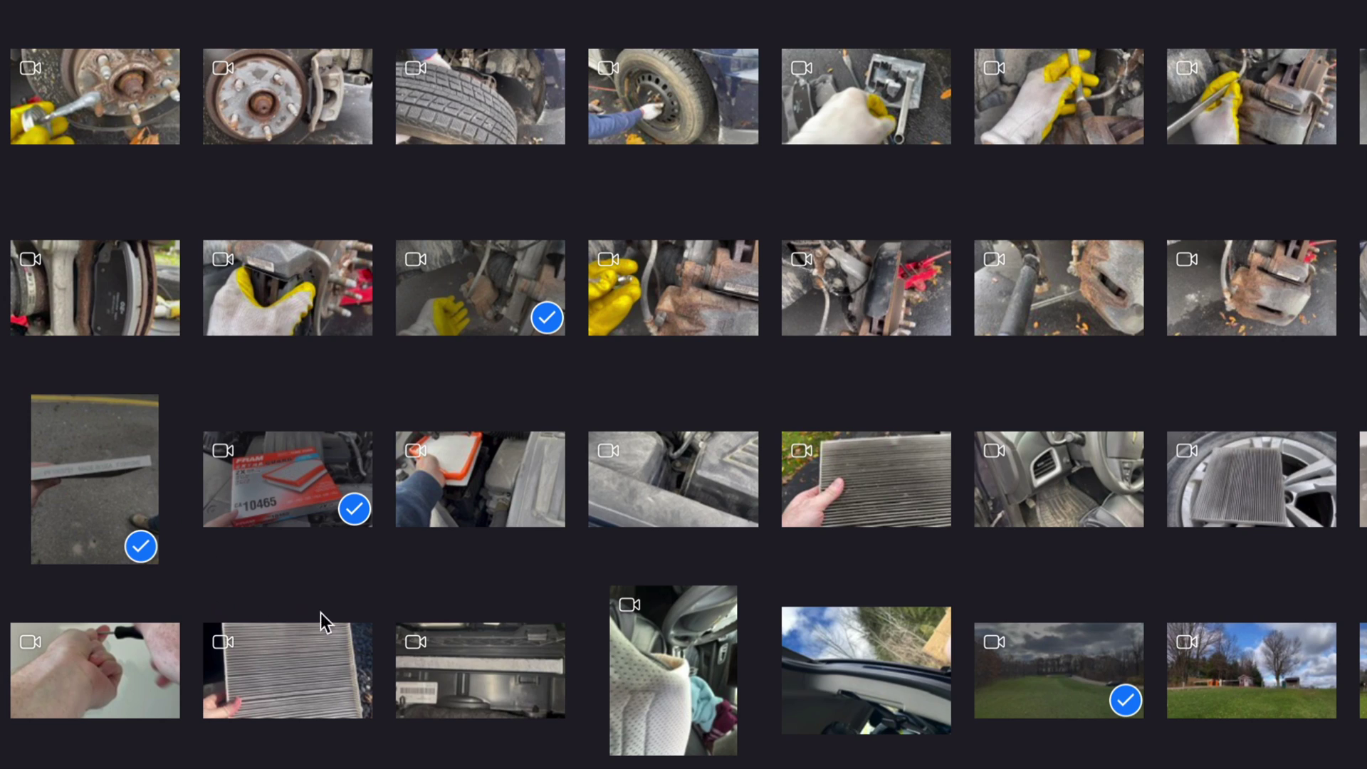
{"action": "left_click", "coordinate": [430, 633]}
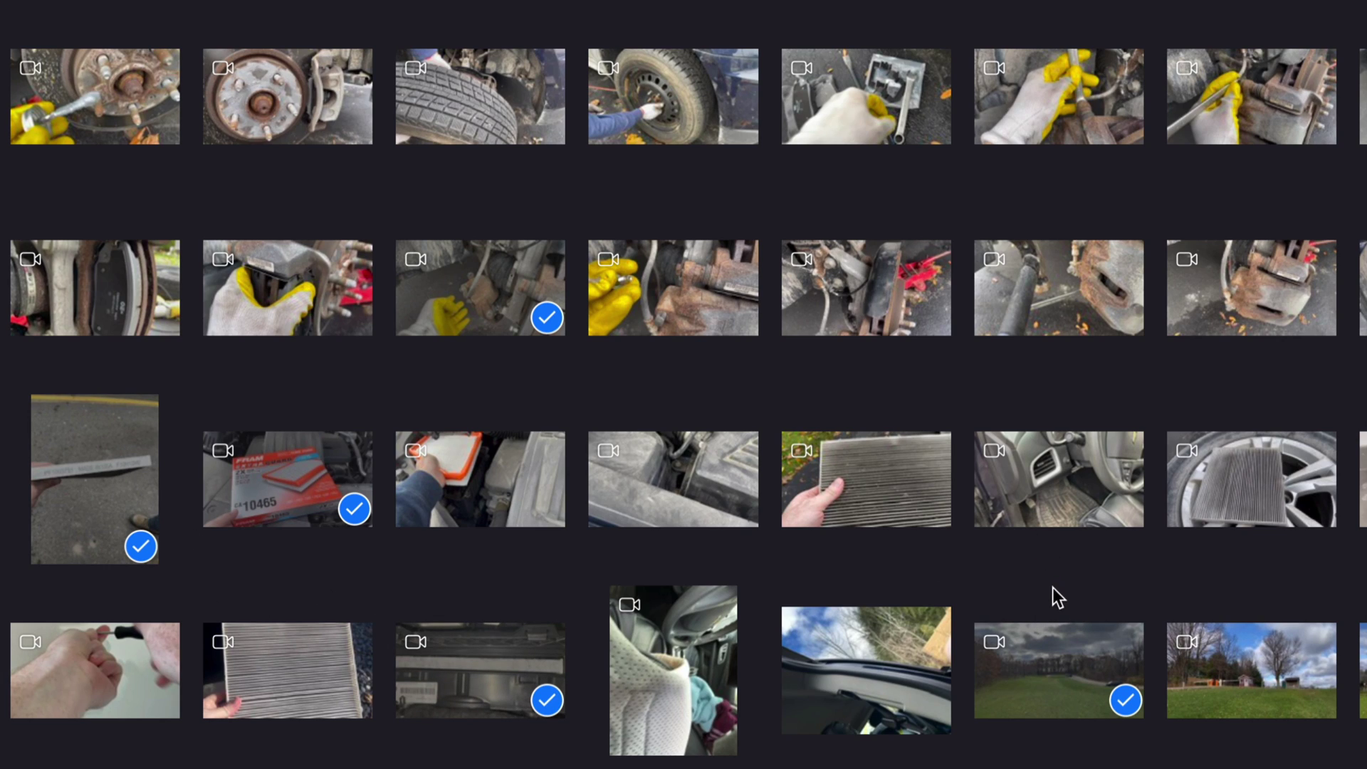
{"action": "left_click", "coordinate": [897, 646]}
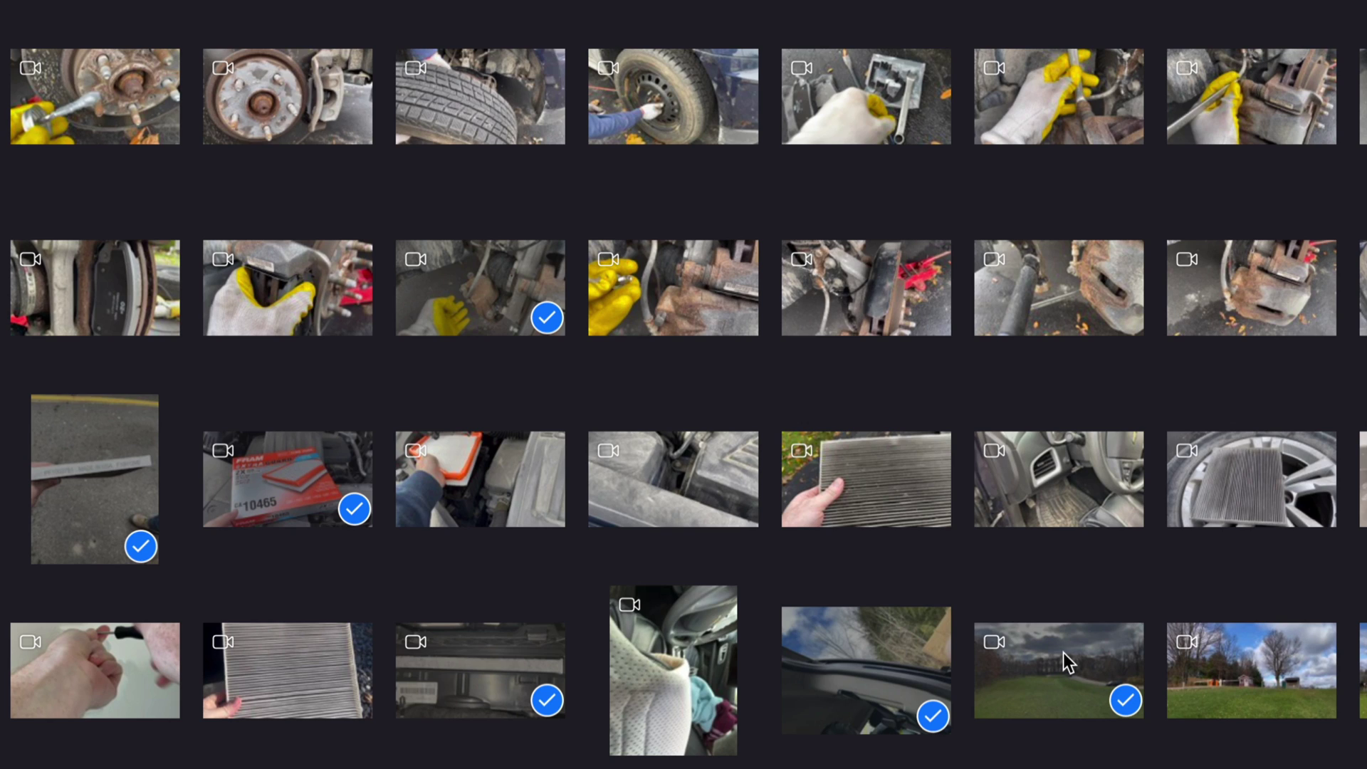
Replace the picks with a range of brake clips plus one extra, 171 items in all.
{"action": "left_click", "coordinate": [1047, 576]}
{"action": "left_click", "coordinate": [483, 275]}
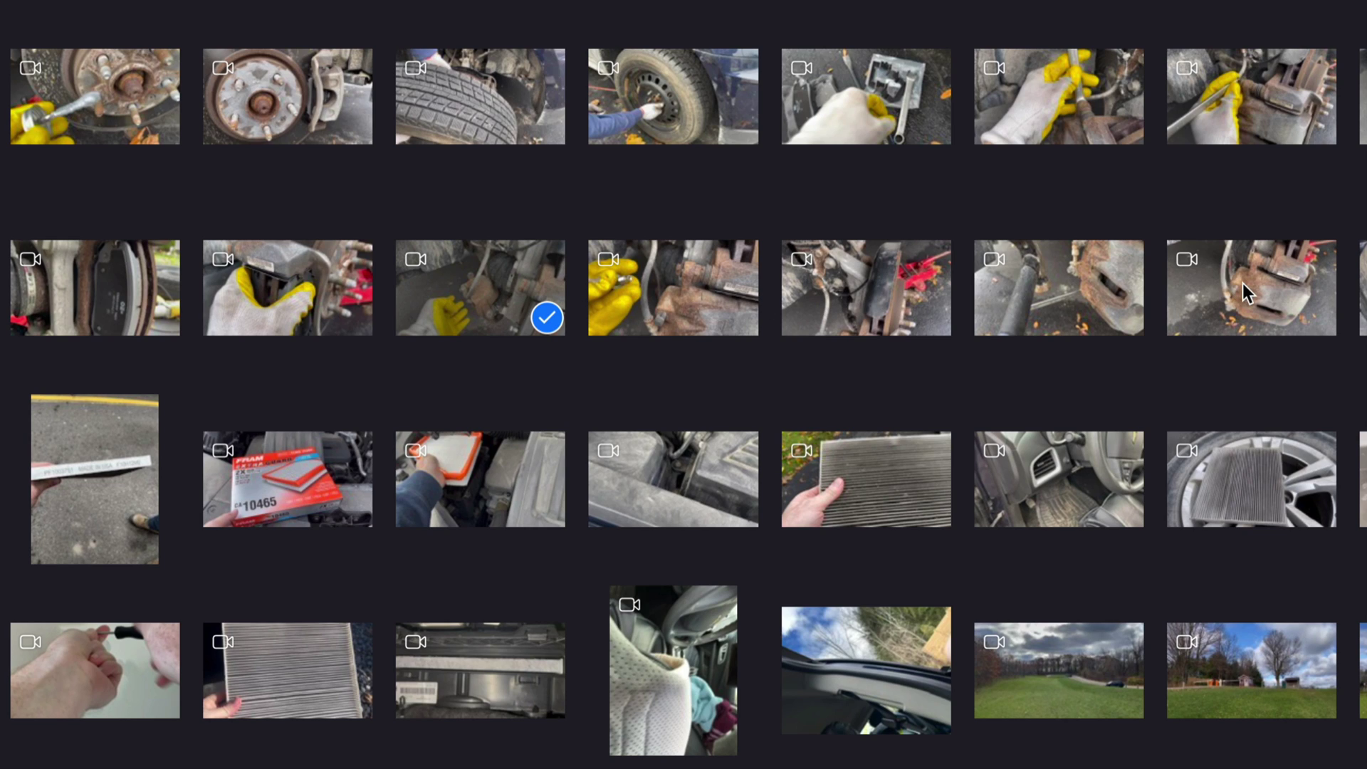
{"action": "left_click", "coordinate": [1242, 284], "text": "shift"}
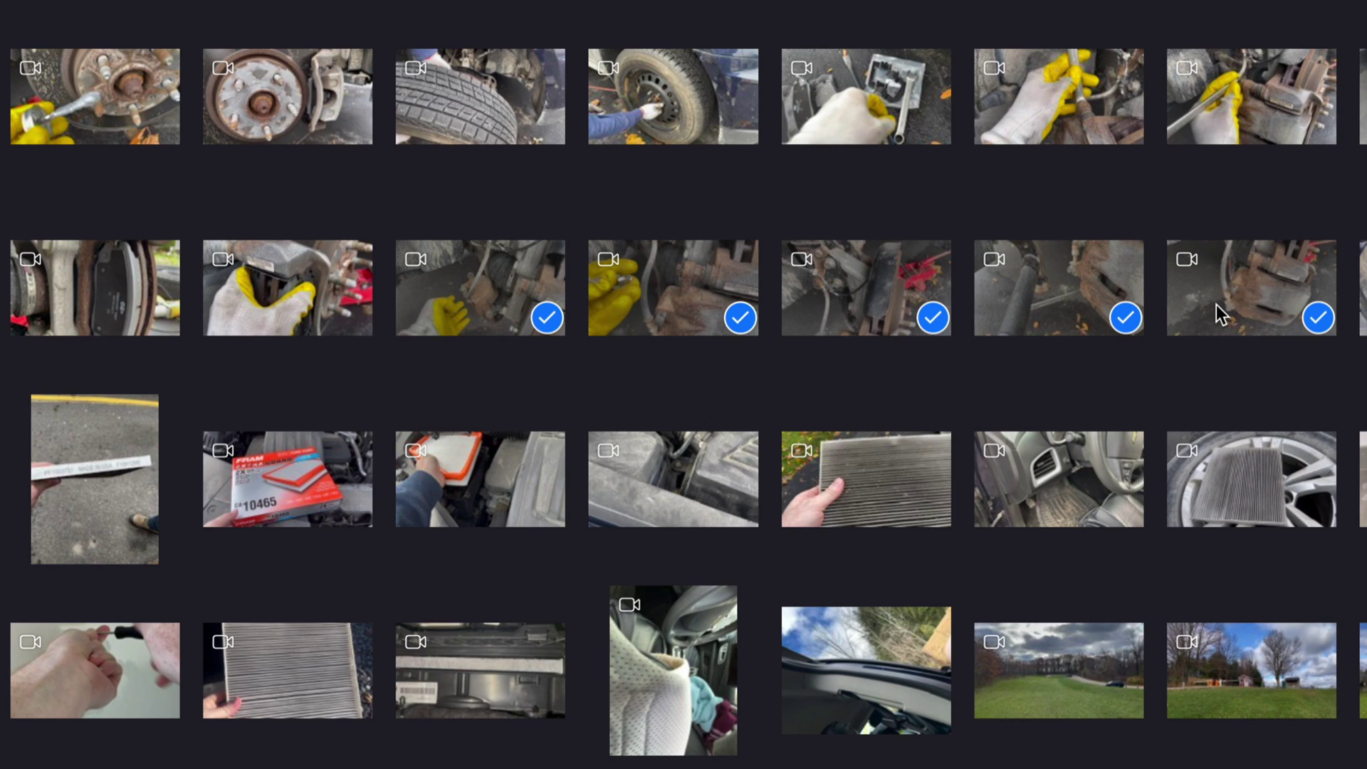
{"action": "left_click", "coordinate": [1037, 642], "text": "ctrl"}
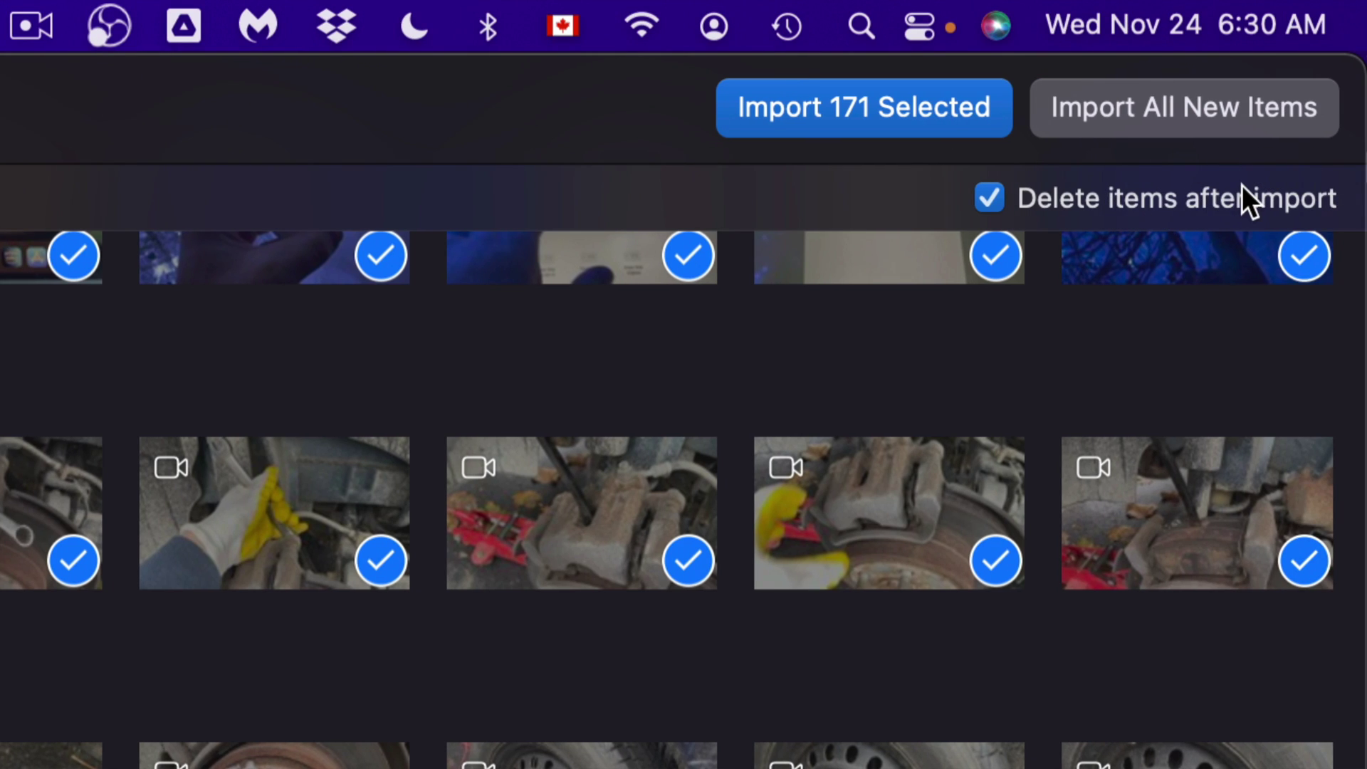
Import the 171 selected iPhone items into the Photos library.
{"action": "left_click", "coordinate": [812, 107]}
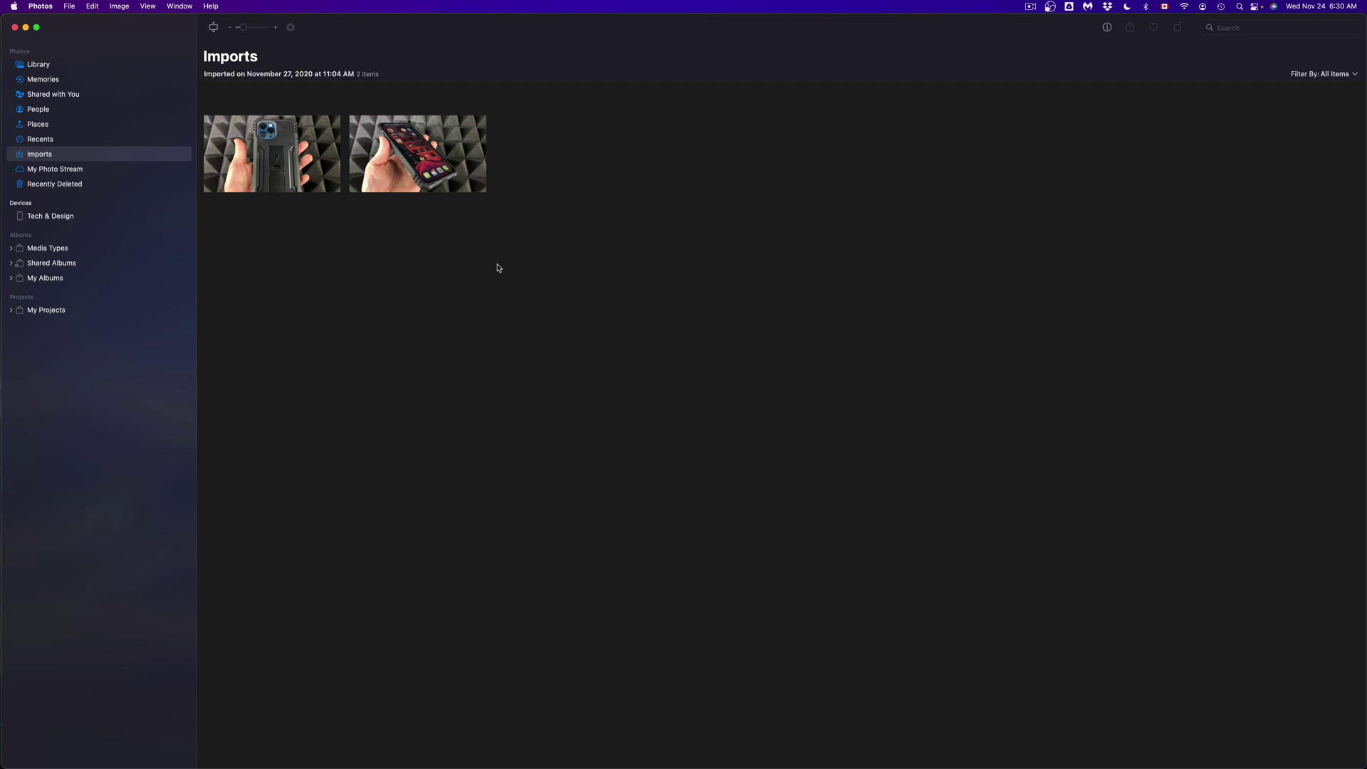